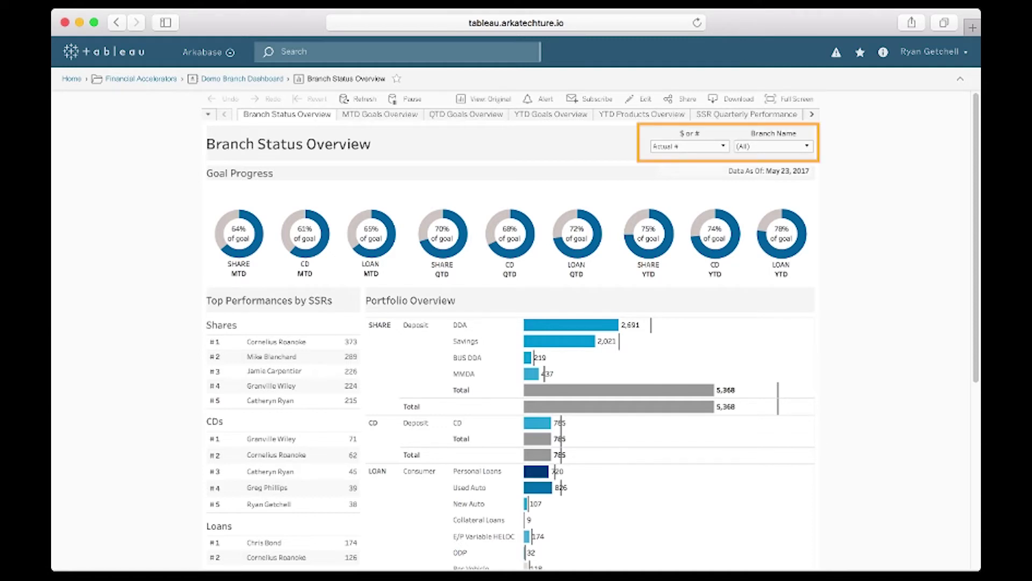
{"action": "left_click", "coordinate": [688, 146]}
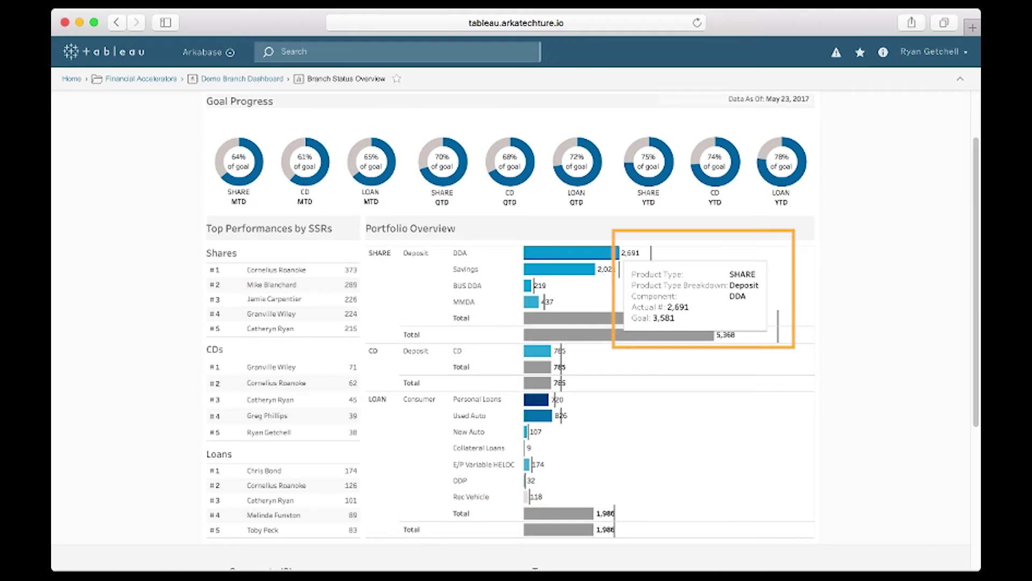
{"action": "scroll", "coordinate": [517, 323], "scroll_direction": "up", "scroll_amount": 3}
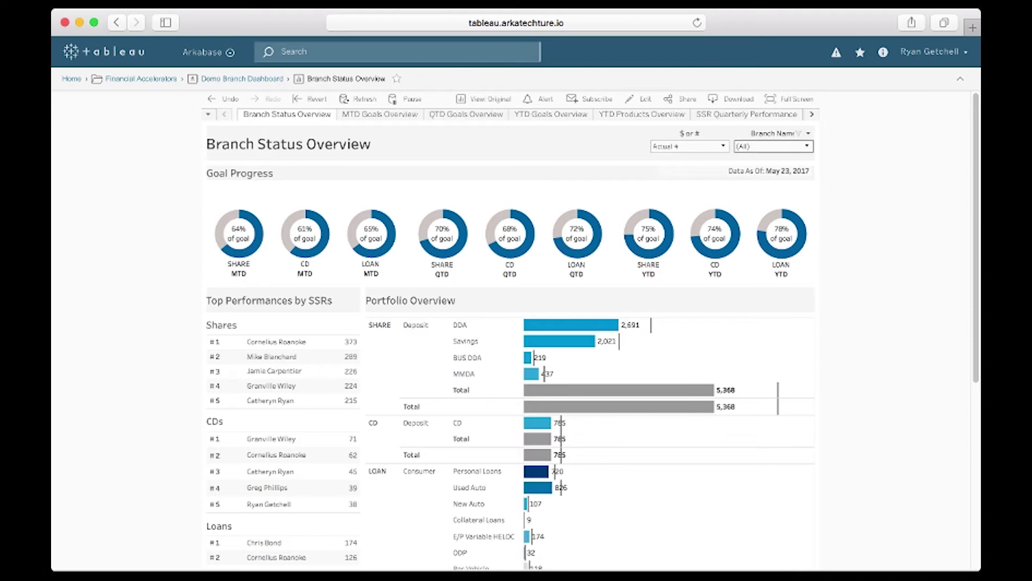
- Filter the dashboard to the BOSTON, BRUNSWICK and DOVER branches
{"action": "left_click", "coordinate": [773, 146]}
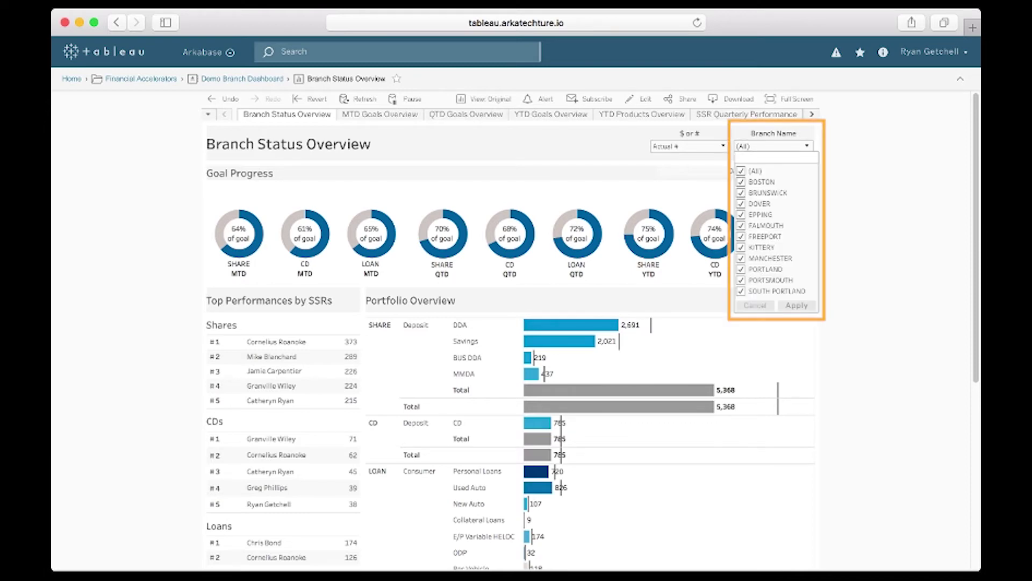
{"action": "left_click", "coordinate": [741, 172]}
{"action": "left_click", "coordinate": [741, 193]}
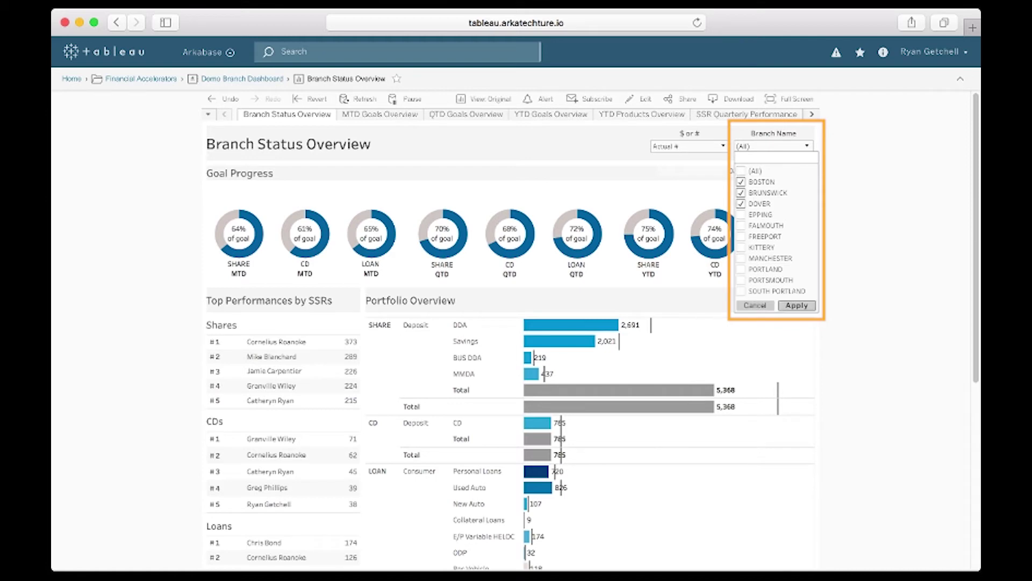
{"action": "left_click", "coordinate": [796, 305]}
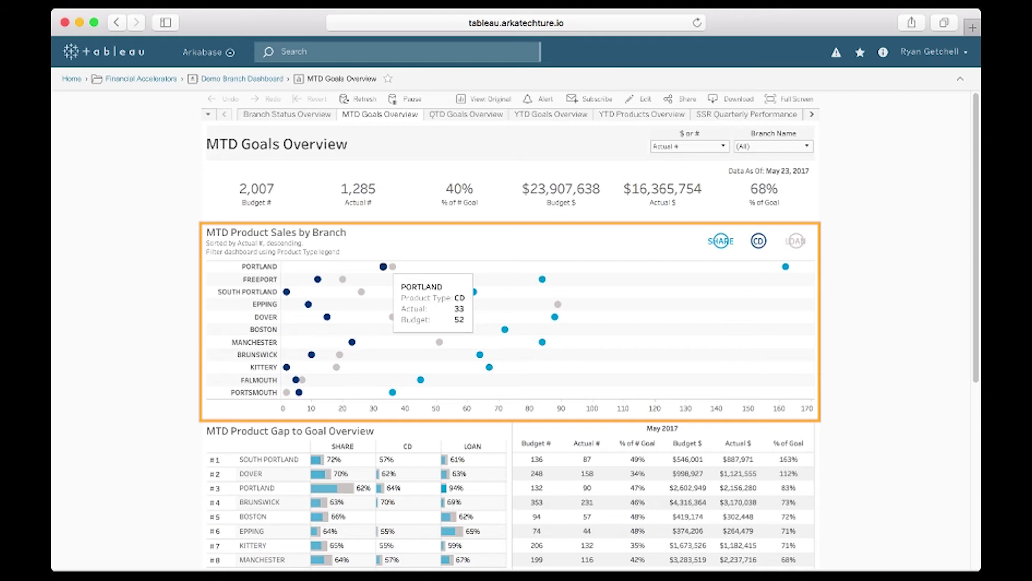
{"action": "scroll", "coordinate": [435, 323], "scroll_direction": "down", "scroll_amount": 5}
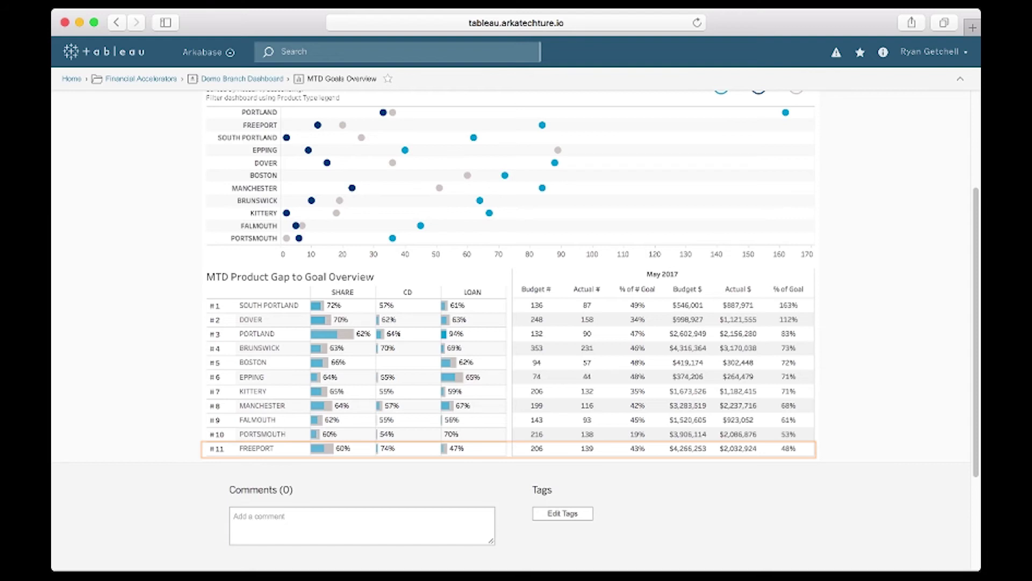
{"action": "scroll", "coordinate": [516, 323], "scroll_direction": "up", "scroll_amount": 5}
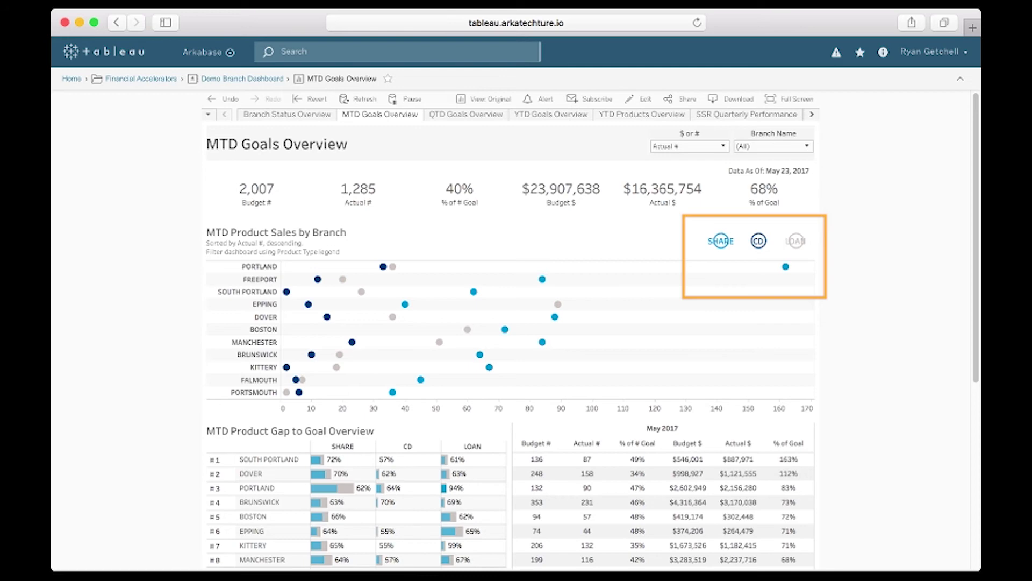
- Focus the branch sales chart on LOAN products
{"action": "left_click", "coordinate": [796, 241]}
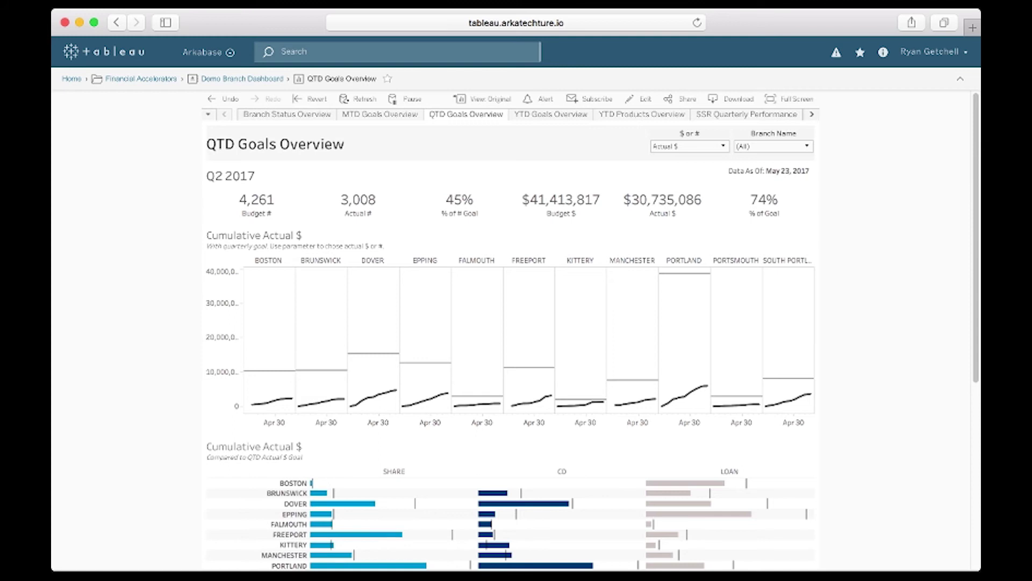
{"action": "left_click", "coordinate": [773, 146]}
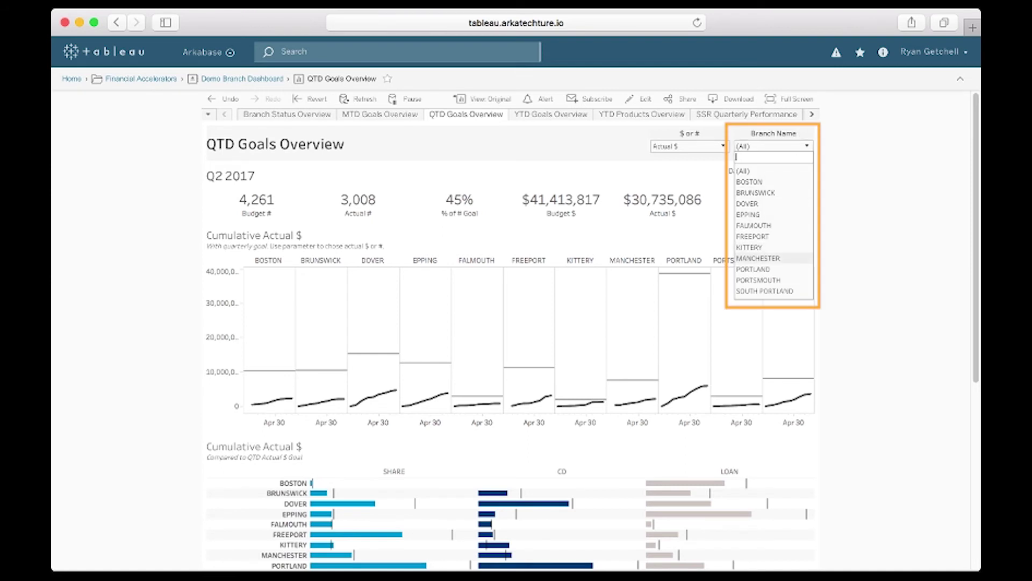
{"action": "left_click", "coordinate": [759, 258]}
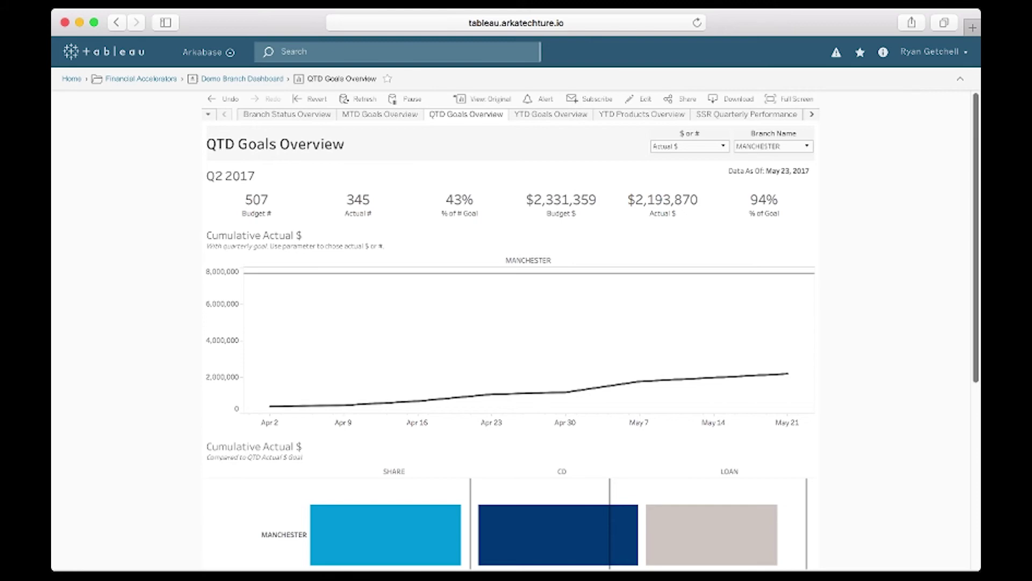
{"action": "scroll", "coordinate": [516, 323], "scroll_direction": "down", "scroll_amount": 3}
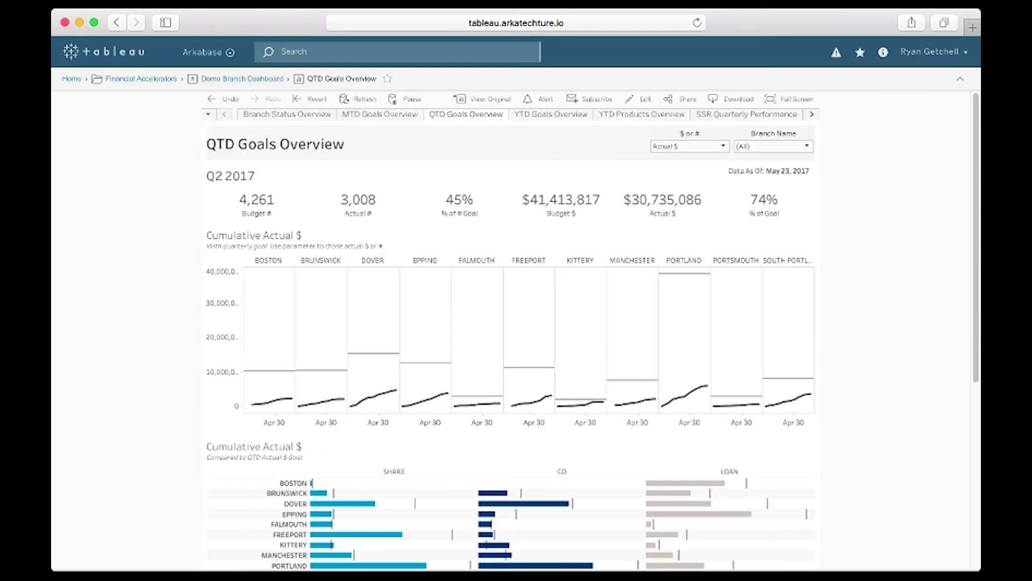
- Switch to the YTD Goals Overview dashboard
{"action": "left_click", "coordinate": [552, 114]}
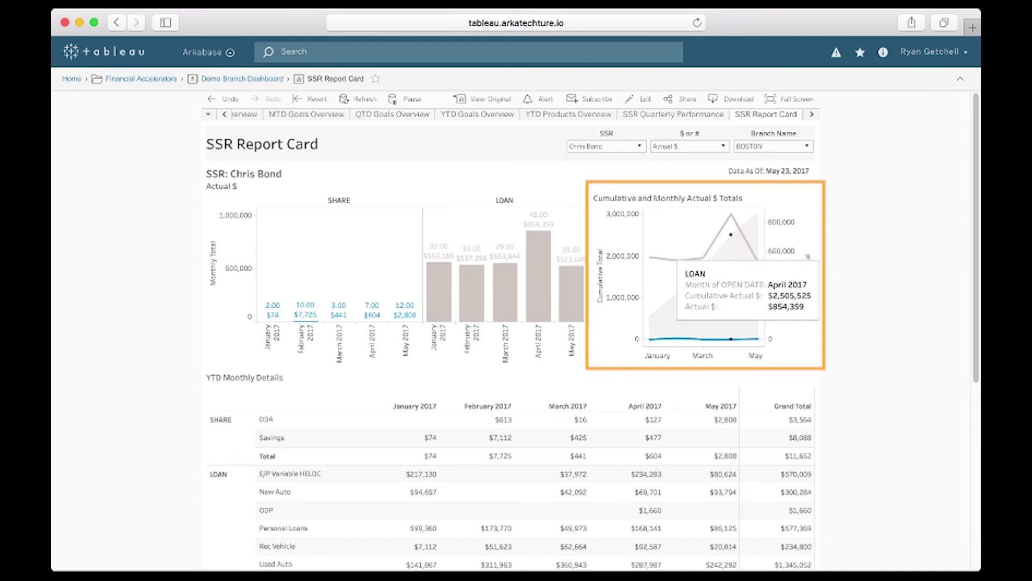
{"action": "scroll", "coordinate": [727, 322], "scroll_direction": "down", "scroll_amount": 3}
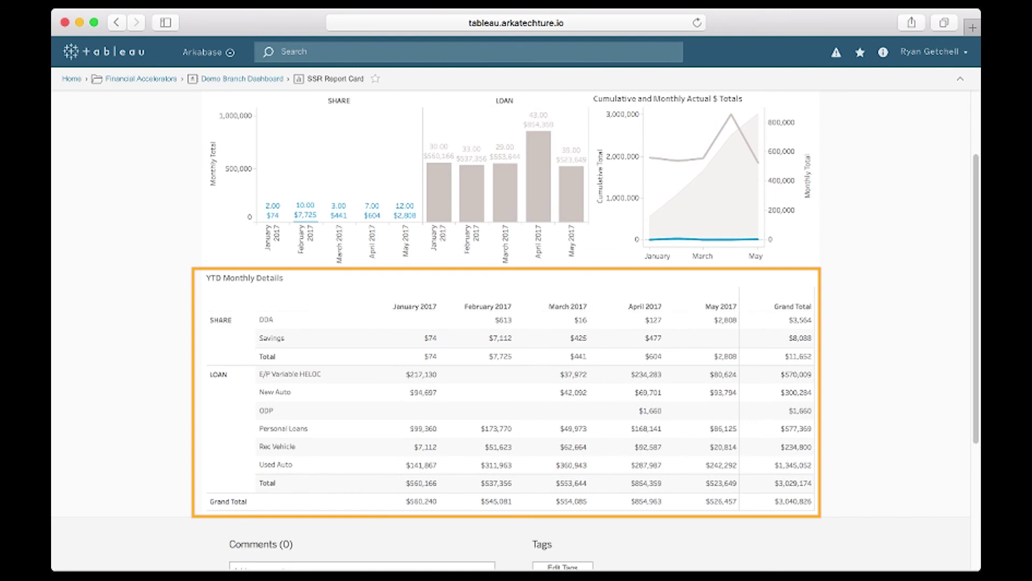
{"action": "scroll", "coordinate": [516, 324], "scroll_direction": "up", "scroll_amount": 3}
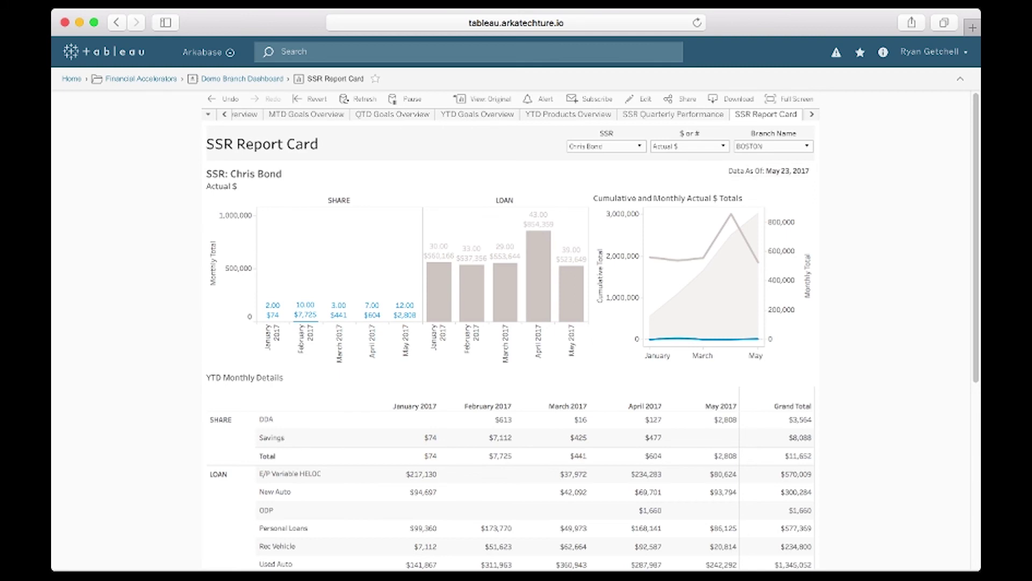
- Switch the '$ or #' measure on the SSR Report Card to Actual #
{"action": "left_click", "coordinate": [688, 146]}
{"action": "left_click", "coordinate": [668, 168]}
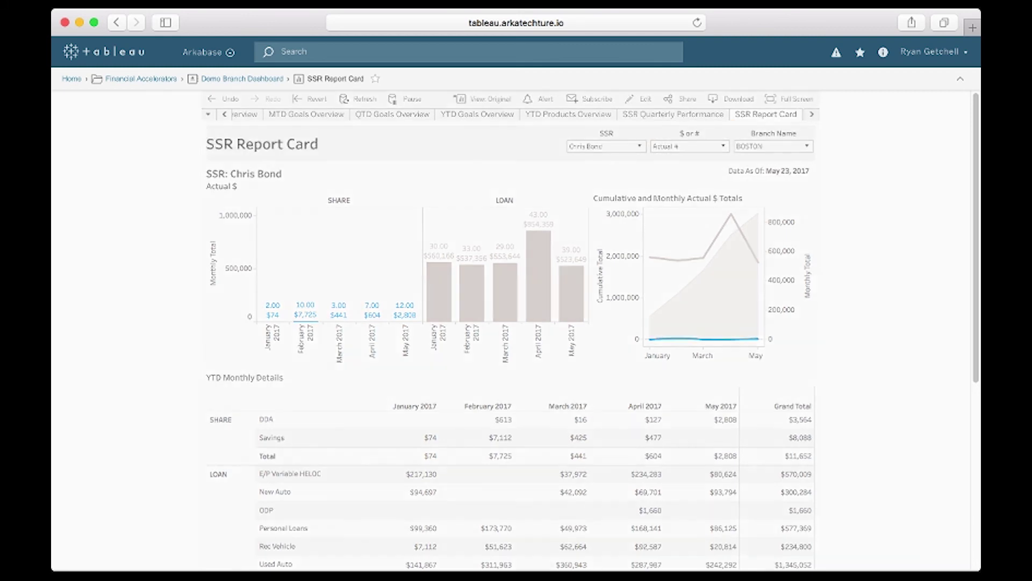